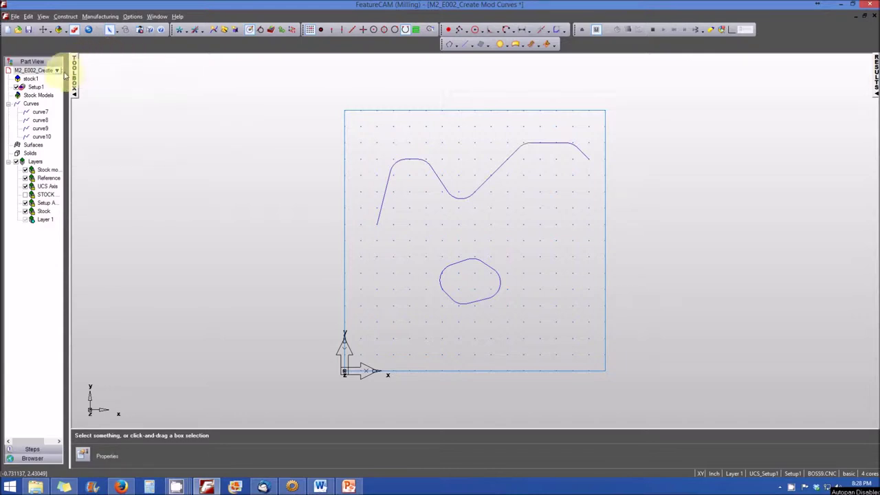
Step: Inspect the closed loop curve7 and wavy-curve pieces curve8, curve9 and curve10 in the Curves tree
{"action": "left_click", "coordinate": [31, 103]}
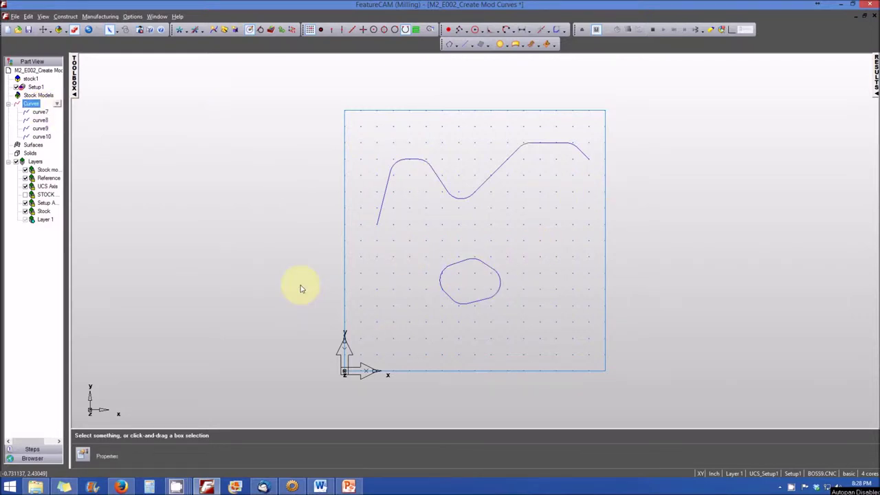
{"action": "left_click", "coordinate": [42, 112]}
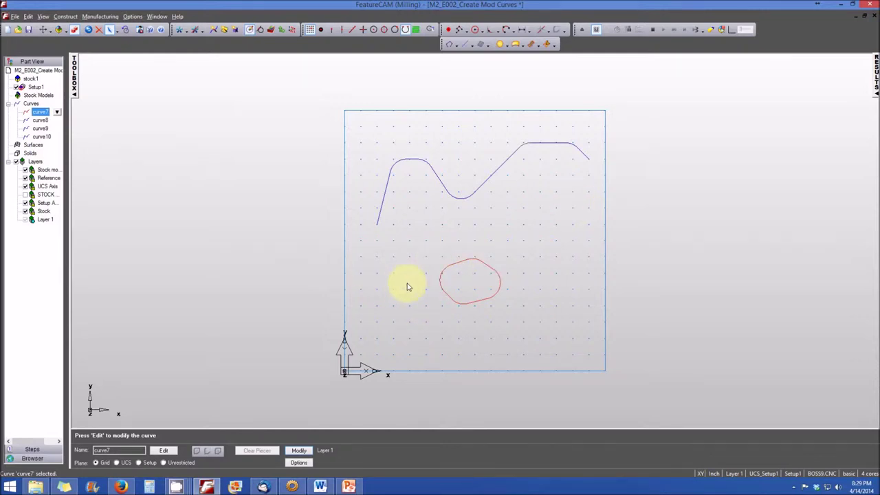
{"action": "left_click", "coordinate": [40, 119]}
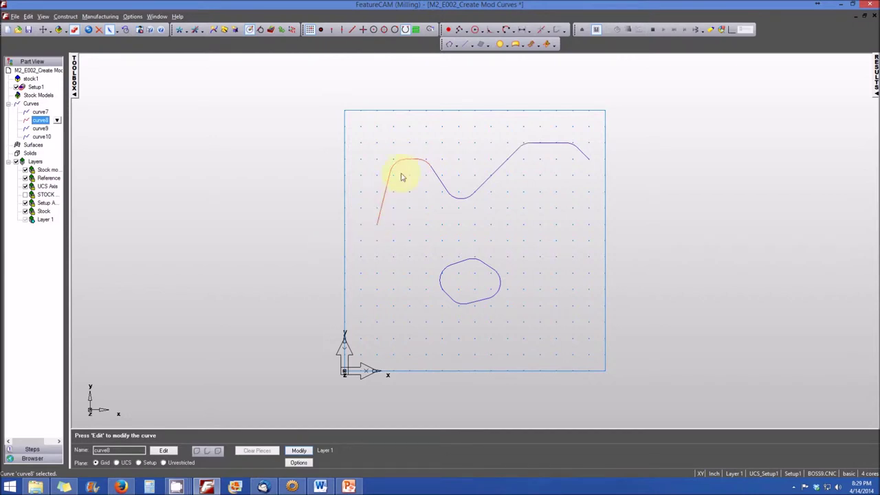
{"action": "left_click", "coordinate": [40, 127]}
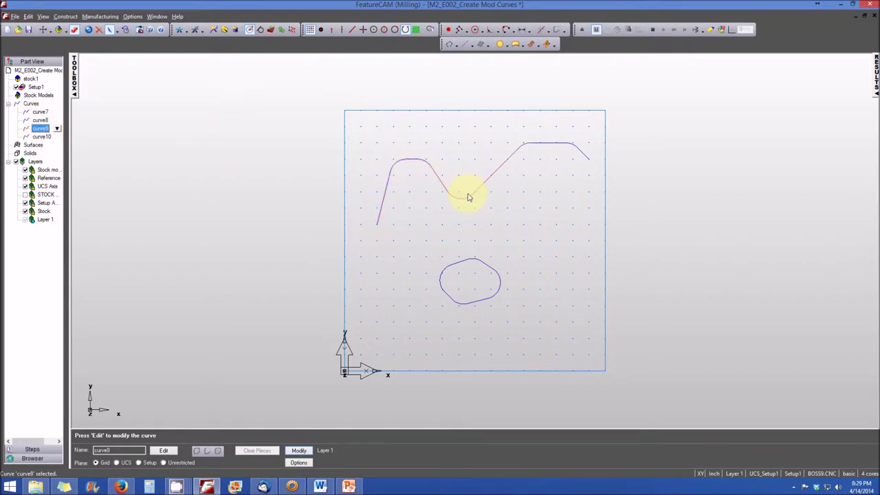
{"action": "left_click", "coordinate": [52, 137]}
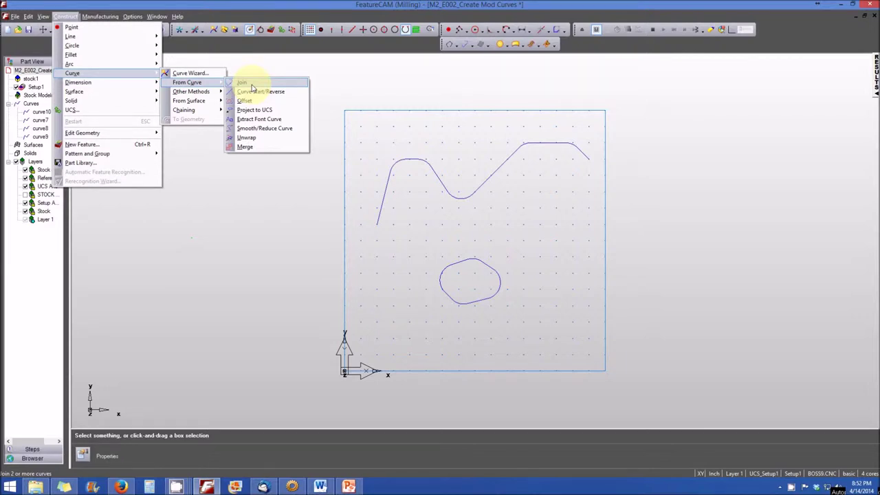
Step: Start a Join and pick curve8, curve9 and curve10 of the wavy curve
{"action": "left_click", "coordinate": [248, 82]}
{"action": "left_click_drag", "start_coordinate": [232, 89], "coordinate": [244, 94]}
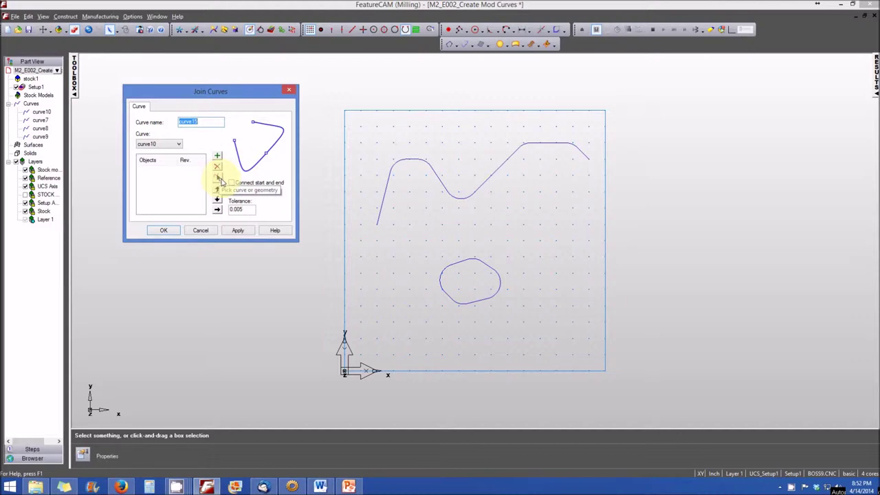
{"action": "left_click", "coordinate": [219, 180]}
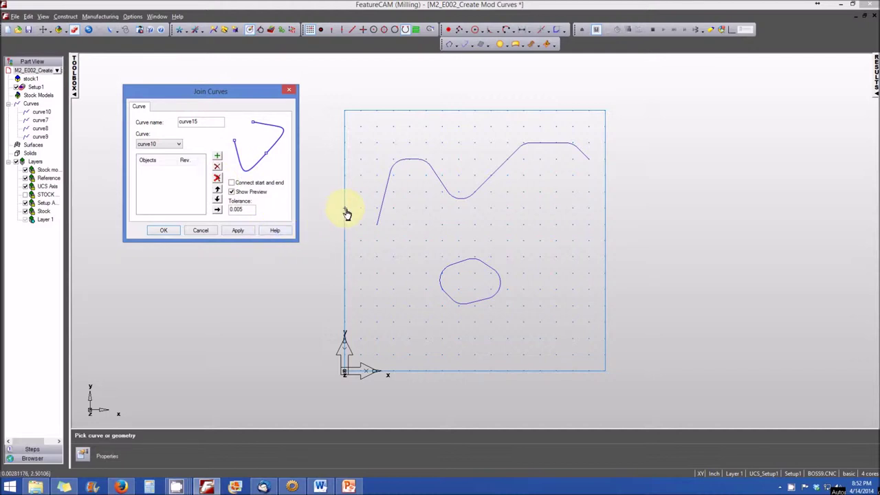
{"action": "left_click", "coordinate": [388, 195]}
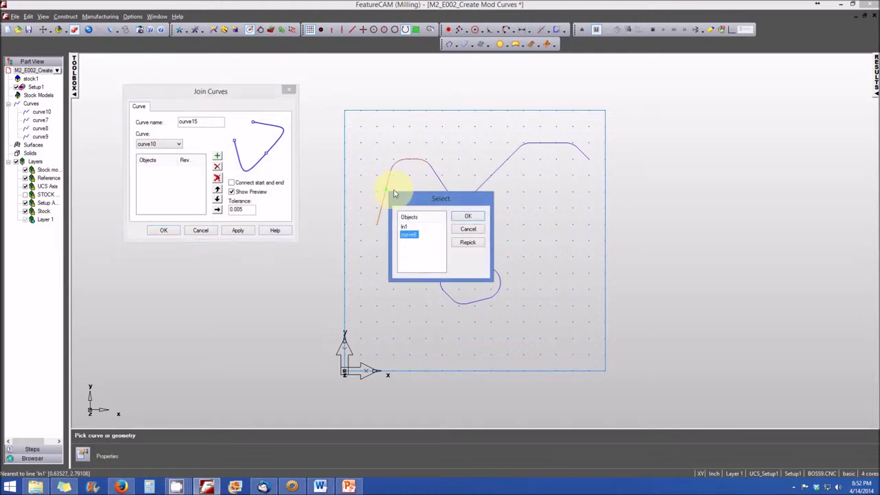
{"action": "left_click_drag", "start_coordinate": [418, 197], "coordinate": [416, 242]}
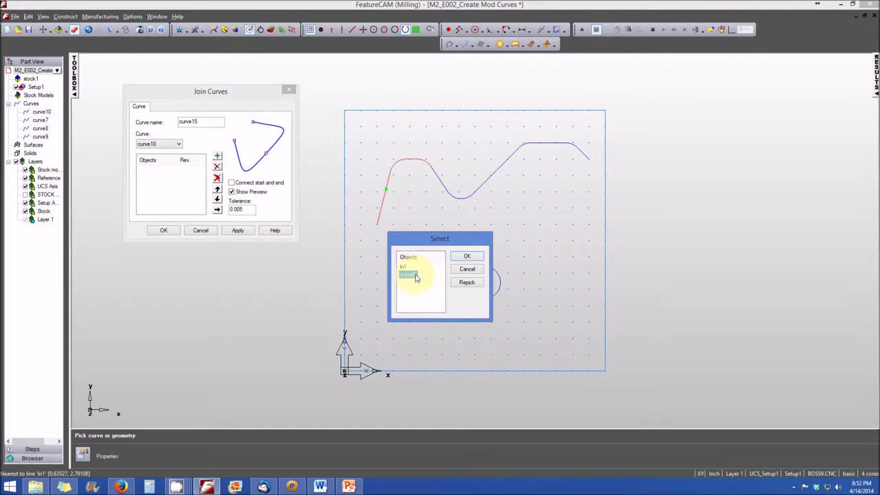
{"action": "left_click", "coordinate": [466, 257]}
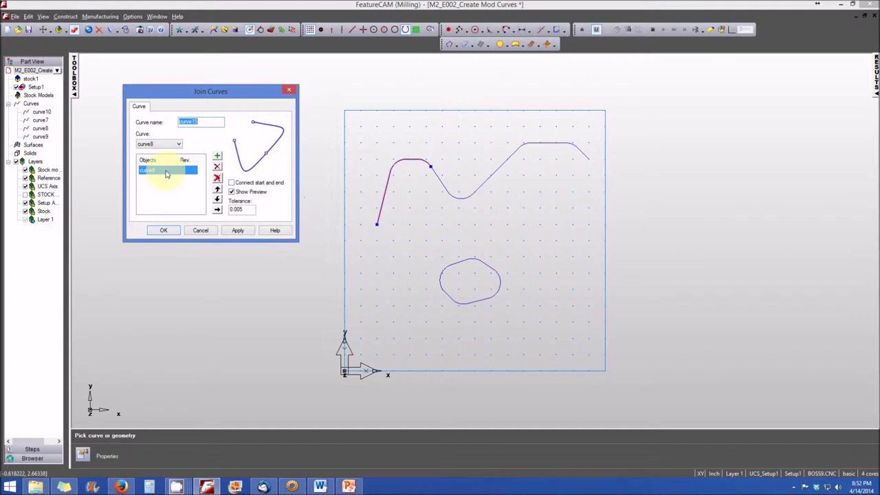
{"action": "left_click", "coordinate": [439, 185]}
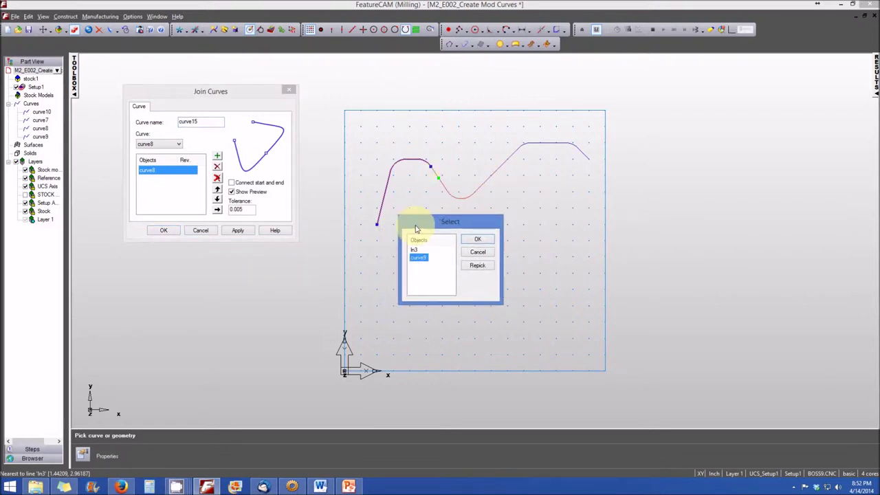
{"action": "left_click", "coordinate": [476, 241]}
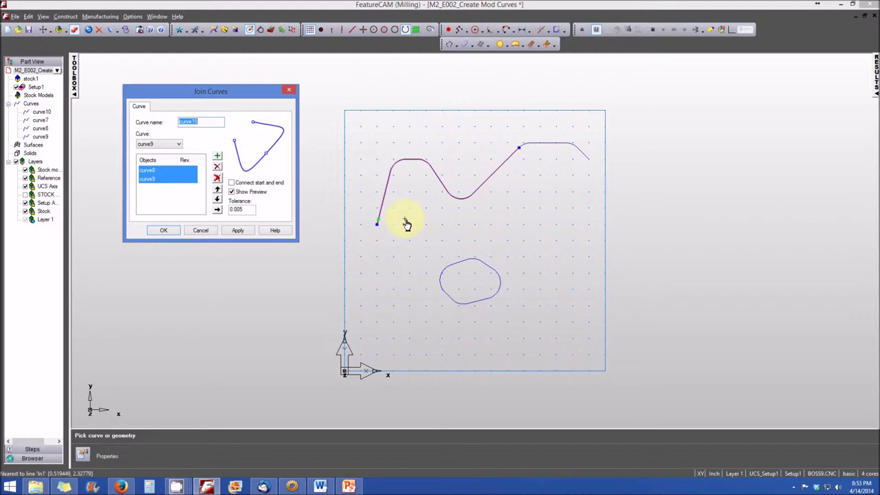
{"action": "left_click", "coordinate": [543, 149]}
{"action": "left_click", "coordinate": [571, 189]}
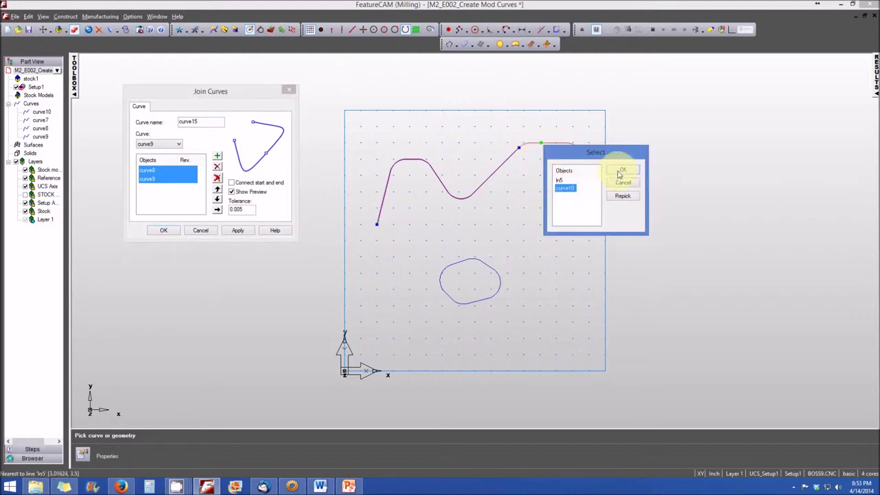
{"action": "left_click", "coordinate": [620, 171]}
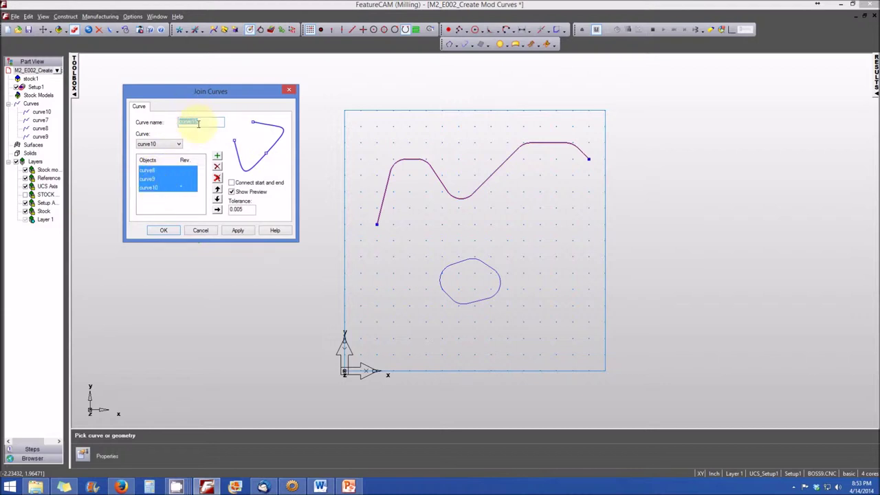
Step: Apply the join to create curve15 and close the Join dialog
{"action": "left_click", "coordinate": [237, 231]}
{"action": "left_click", "coordinate": [164, 232]}
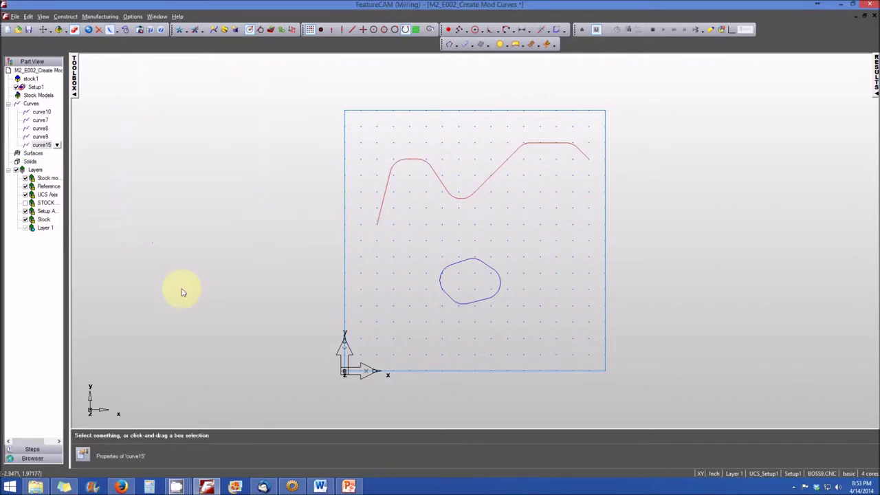
{"action": "left_click", "coordinate": [65, 15]}
{"action": "mouse_move", "coordinate": [72, 73]}
{"action": "mouse_move", "coordinate": [187, 82]}
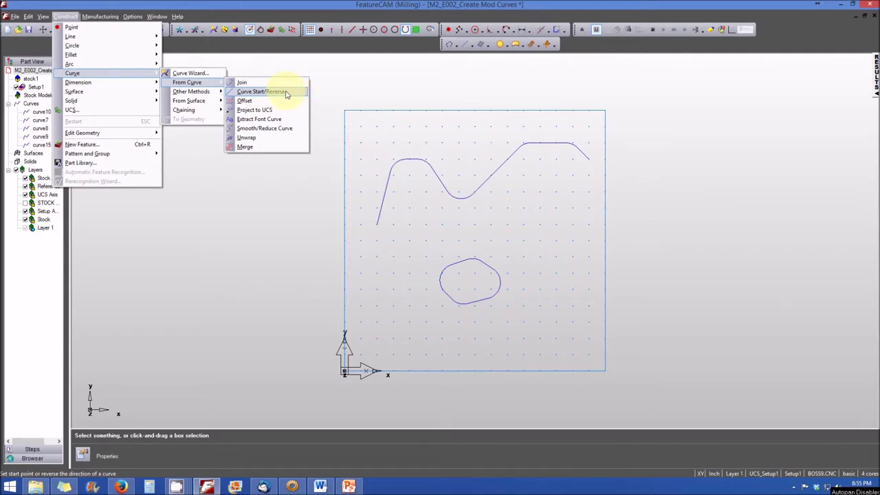
Step: Open Curve Start/Reverse and choose curve15 as the curve to modify
{"action": "left_click", "coordinate": [287, 94]}
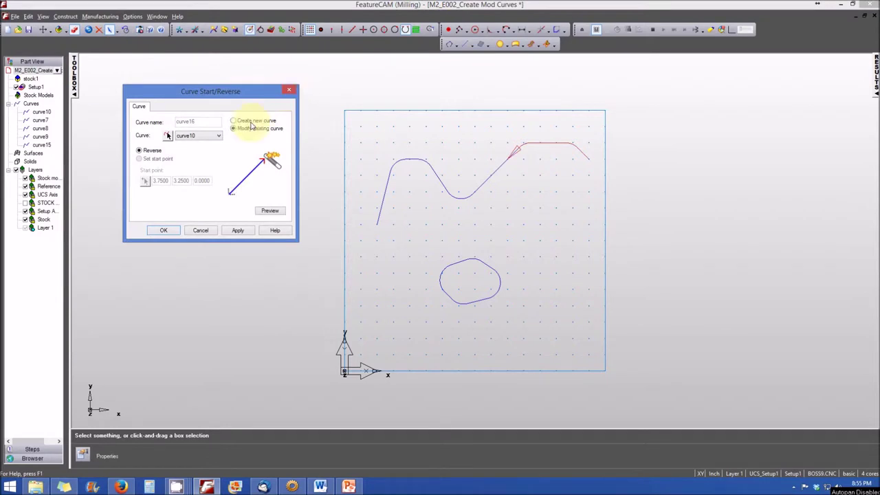
{"action": "left_click_drag", "start_coordinate": [190, 89], "coordinate": [200, 97]}
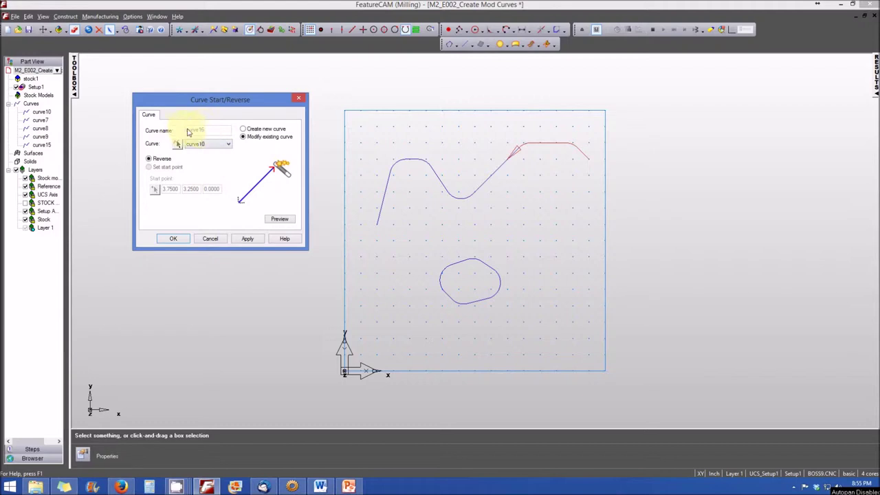
{"action": "left_click", "coordinate": [228, 145]}
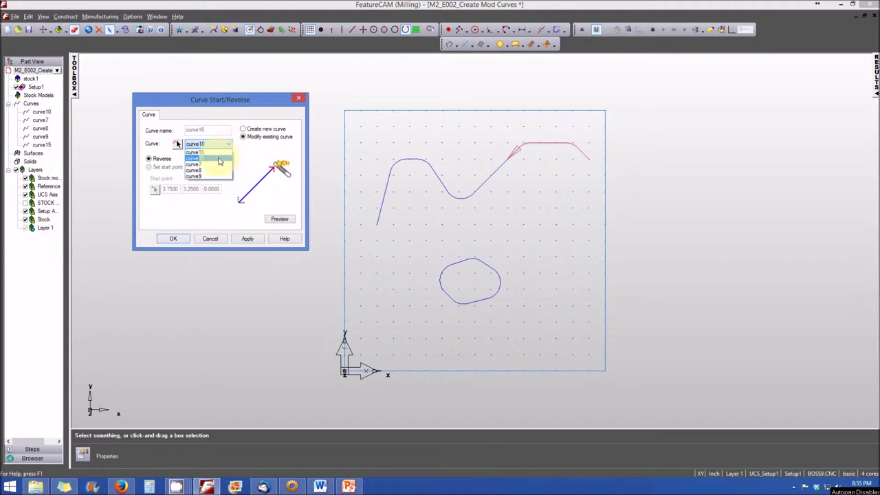
{"action": "left_click", "coordinate": [219, 161]}
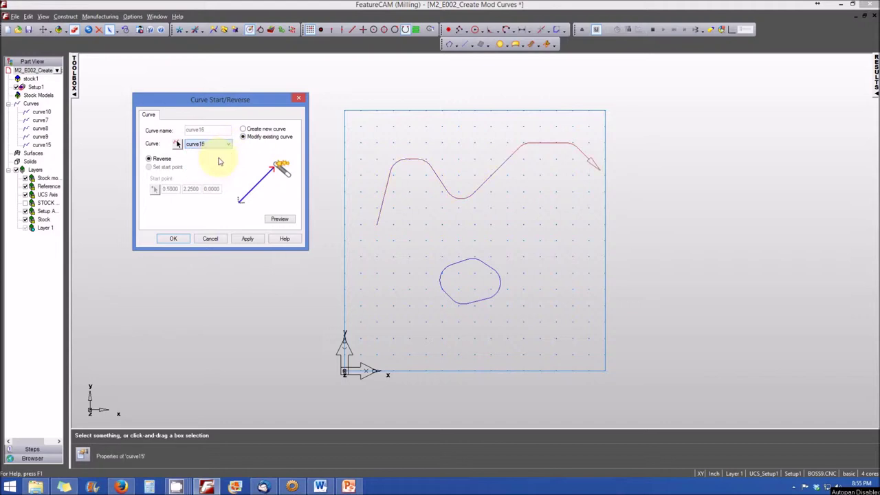
{"action": "left_click_drag", "start_coordinate": [225, 103], "coordinate": [205, 94]}
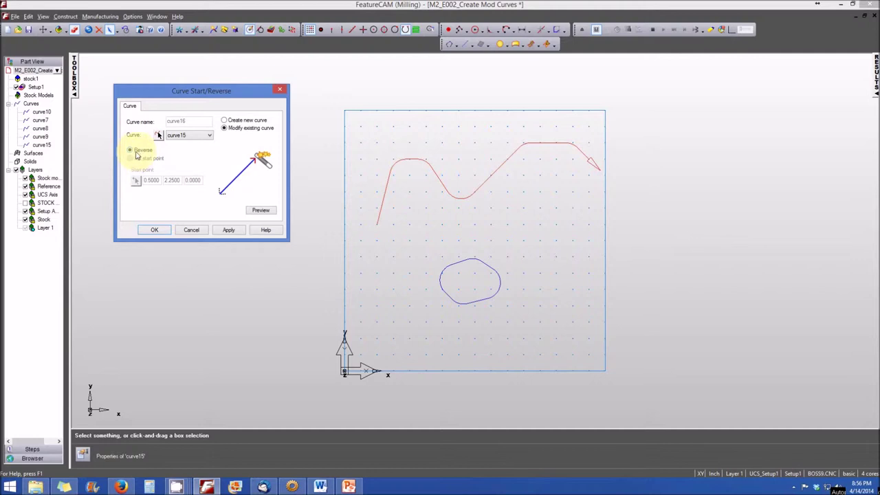
Step: Set Reverse, preview it, and apply the reversed direction to curve15
{"action": "left_click", "coordinate": [136, 153]}
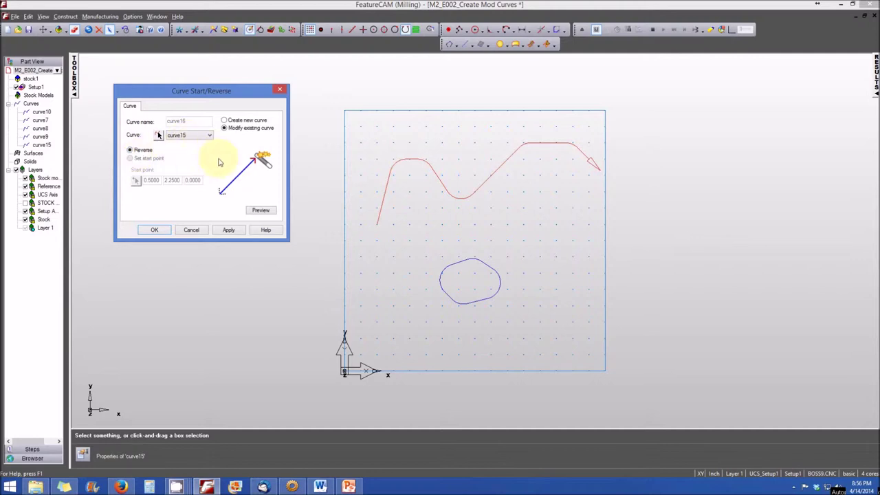
{"action": "left_click", "coordinate": [259, 210]}
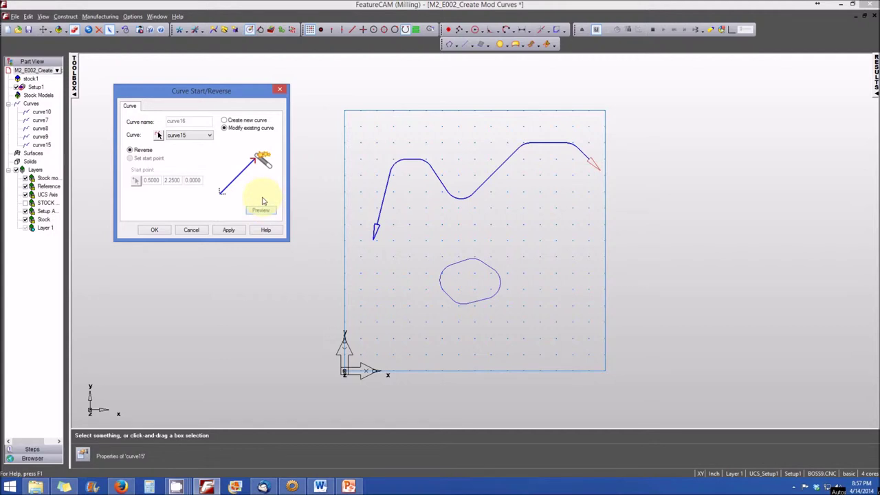
{"action": "left_click", "coordinate": [229, 231]}
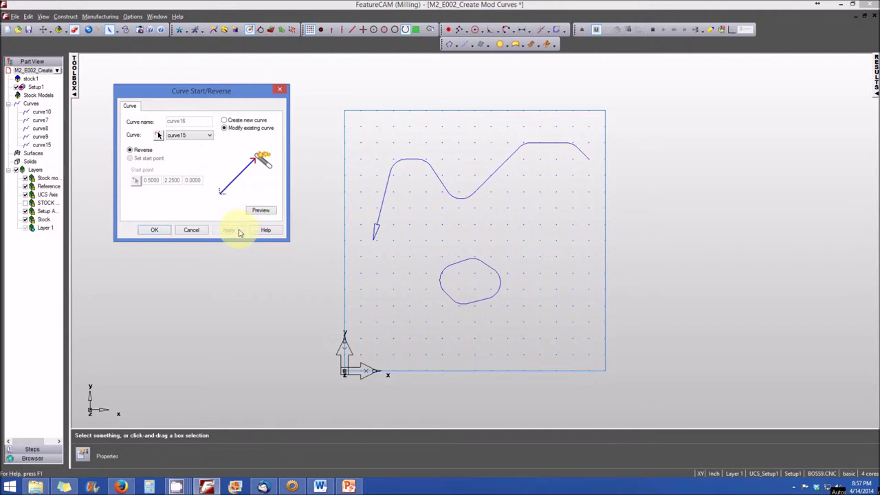
{"action": "left_click", "coordinate": [156, 231]}
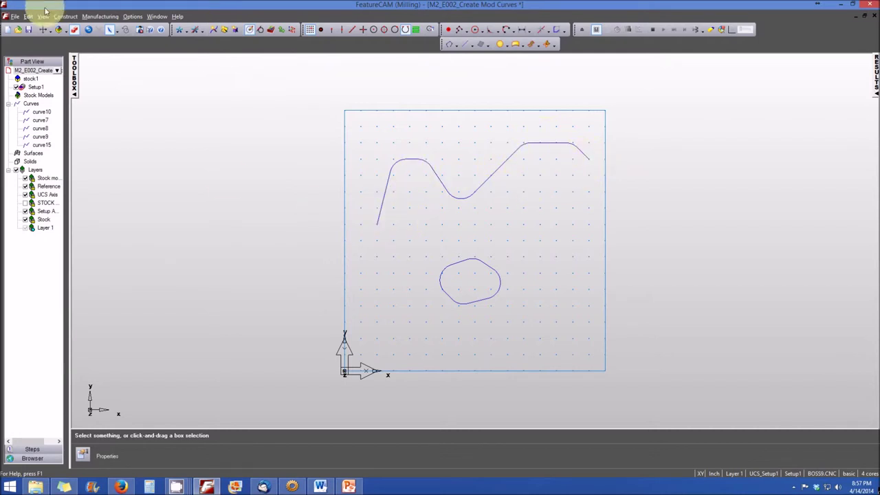
Step: Reopen Curve Start/Reverse for curve15, apply the reversal, and clear the selection
{"action": "left_click", "coordinate": [69, 17]}
{"action": "mouse_move", "coordinate": [142, 79]}
{"action": "mouse_move", "coordinate": [187, 82]}
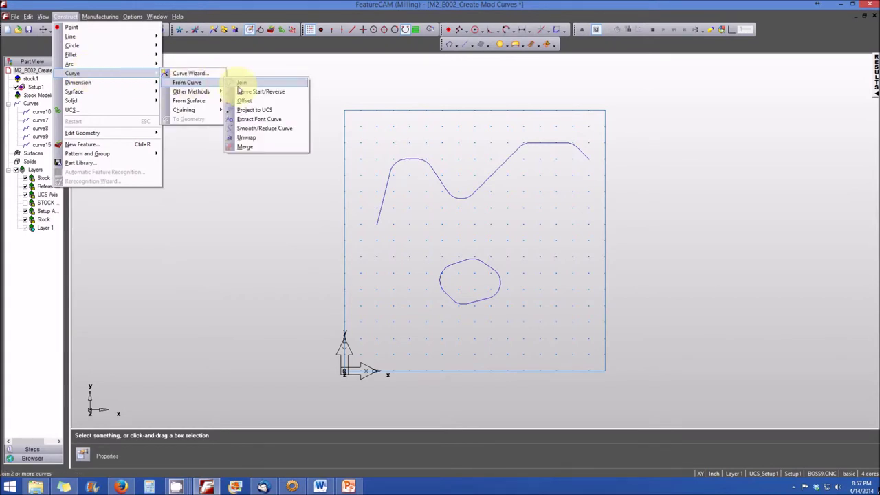
{"action": "left_click", "coordinate": [246, 95]}
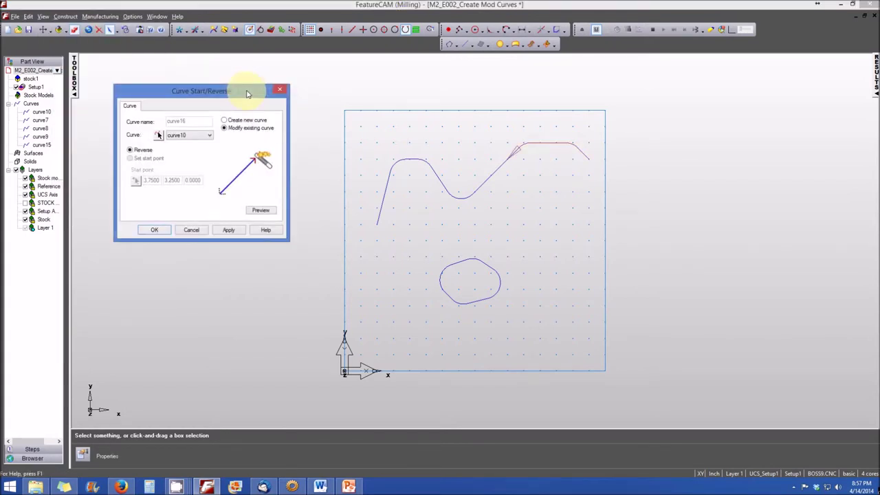
{"action": "left_click", "coordinate": [210, 135]}
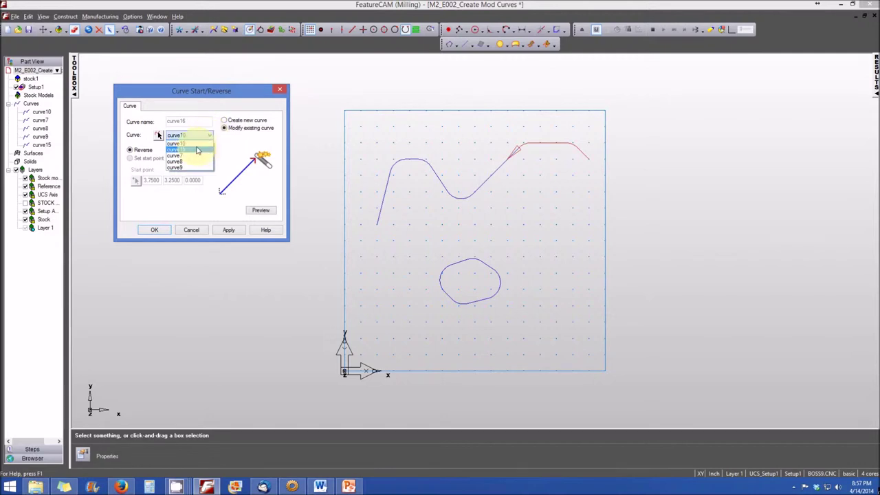
{"action": "left_click", "coordinate": [198, 152]}
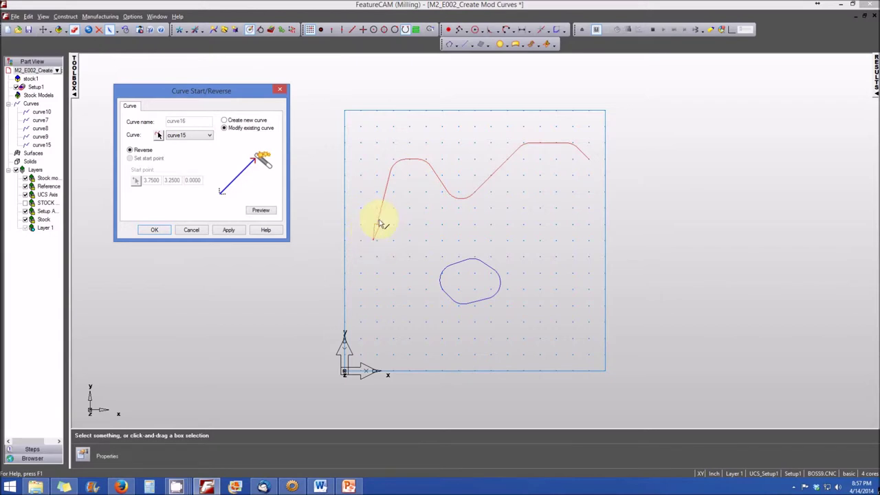
{"action": "left_click", "coordinate": [228, 231]}
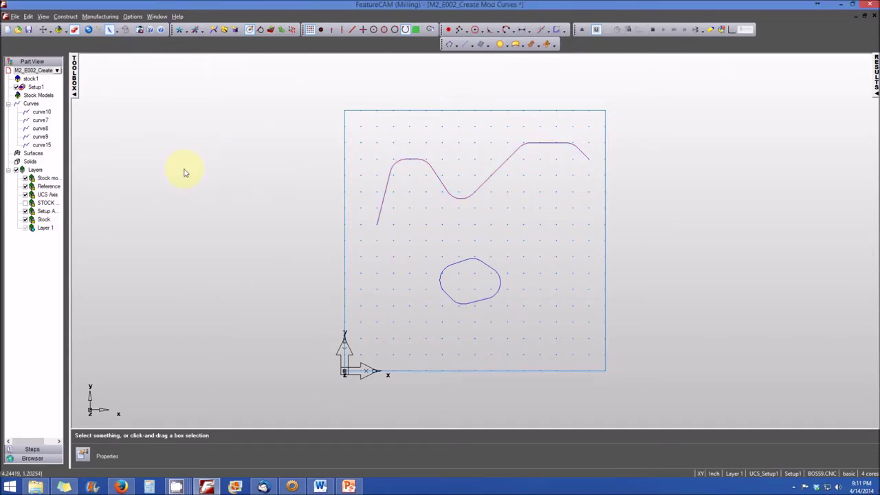
{"action": "left_click", "coordinate": [514, 303]}
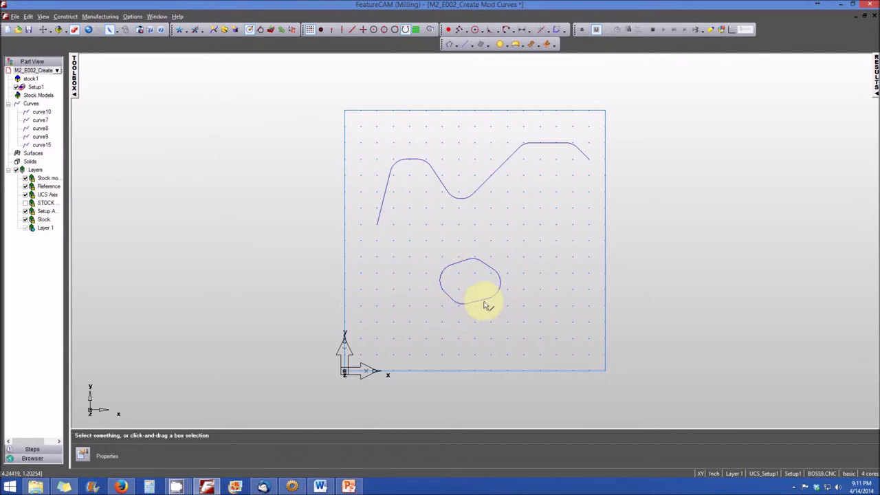
Step: Open Curve Start/Reverse for the closed oval curve7 and preview its reversed direction
{"action": "left_click", "coordinate": [65, 16]}
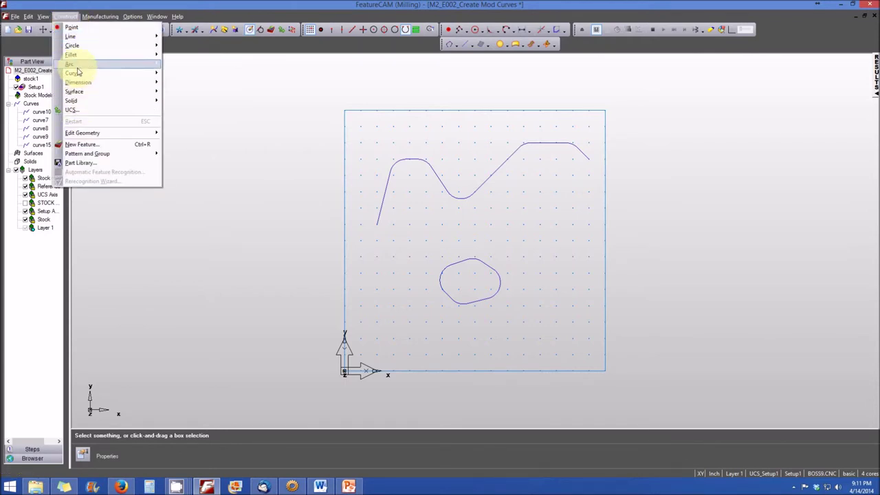
{"action": "mouse_move", "coordinate": [135, 75]}
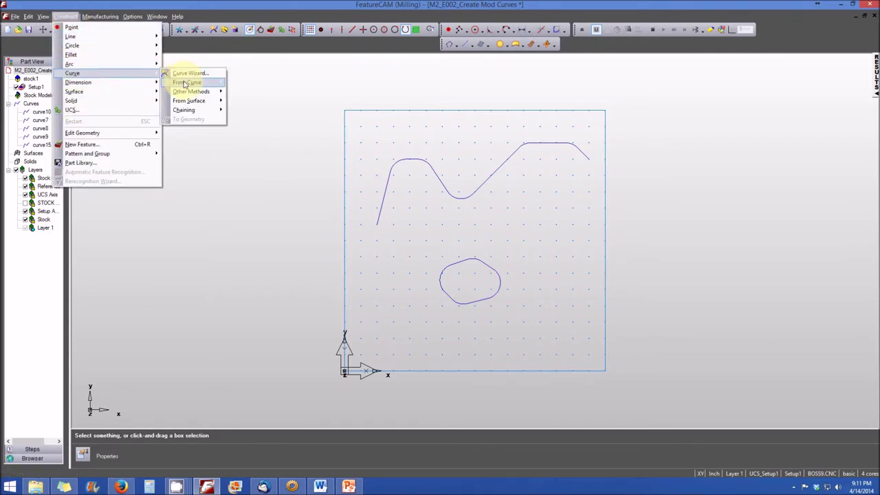
{"action": "mouse_move", "coordinate": [187, 83]}
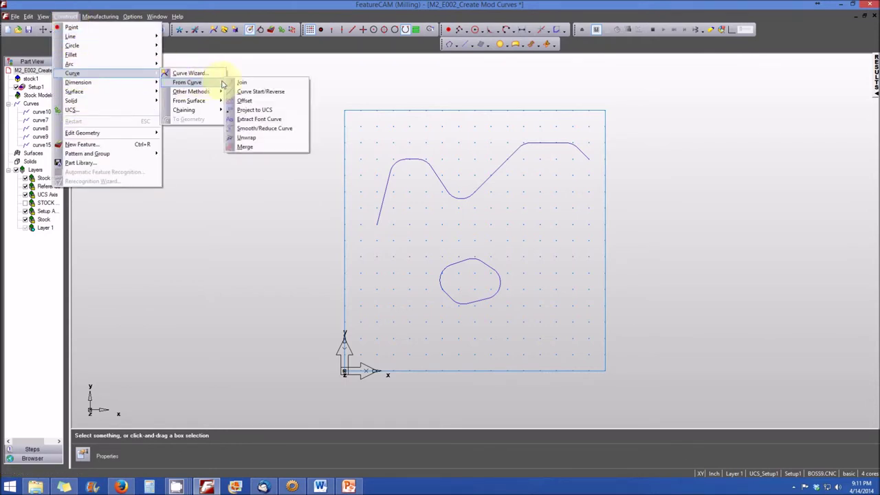
{"action": "left_click", "coordinate": [263, 92]}
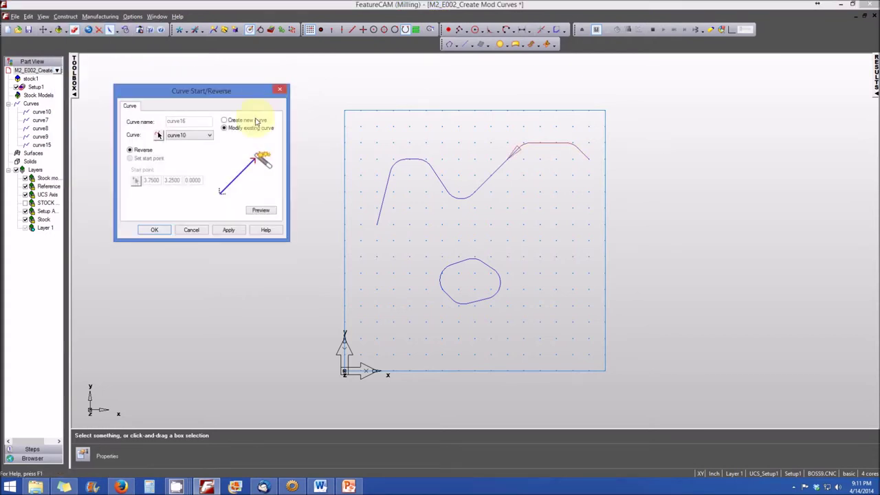
{"action": "left_click", "coordinate": [209, 136]}
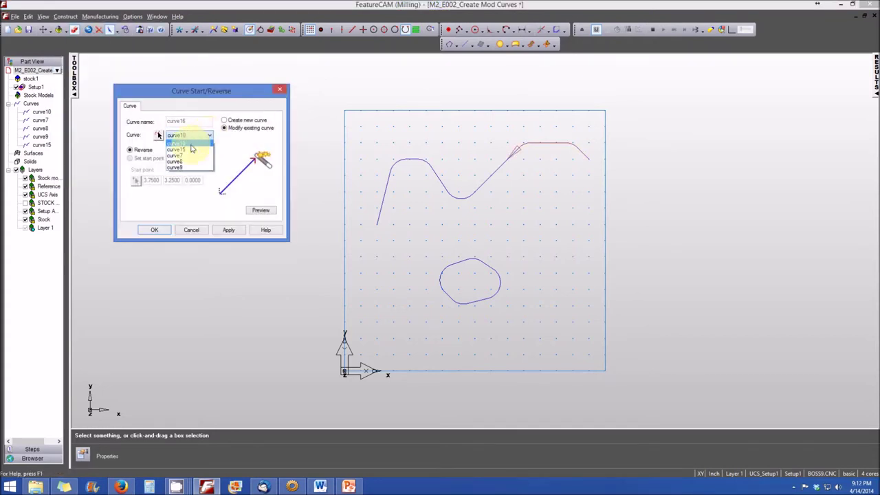
{"action": "left_click", "coordinate": [190, 157]}
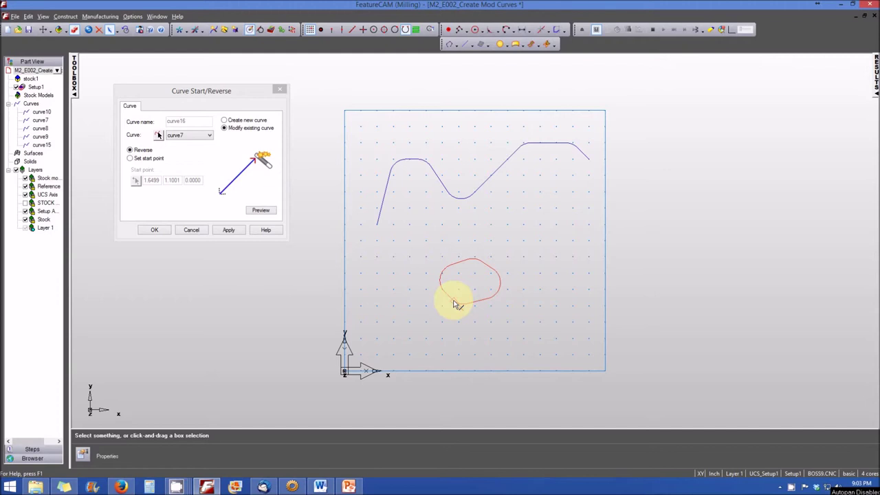
{"action": "left_click", "coordinate": [259, 211]}
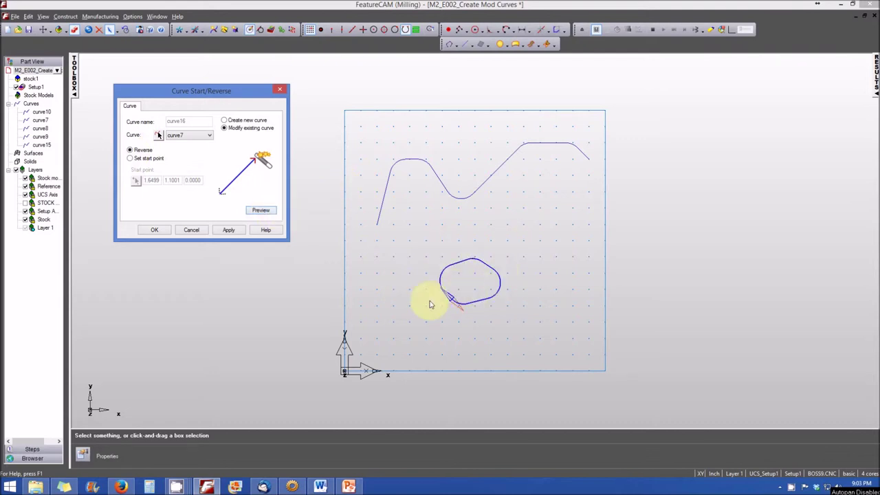
Step: Apply the reversal to curve7 and switch to Set start point mode
{"action": "left_click", "coordinate": [231, 229]}
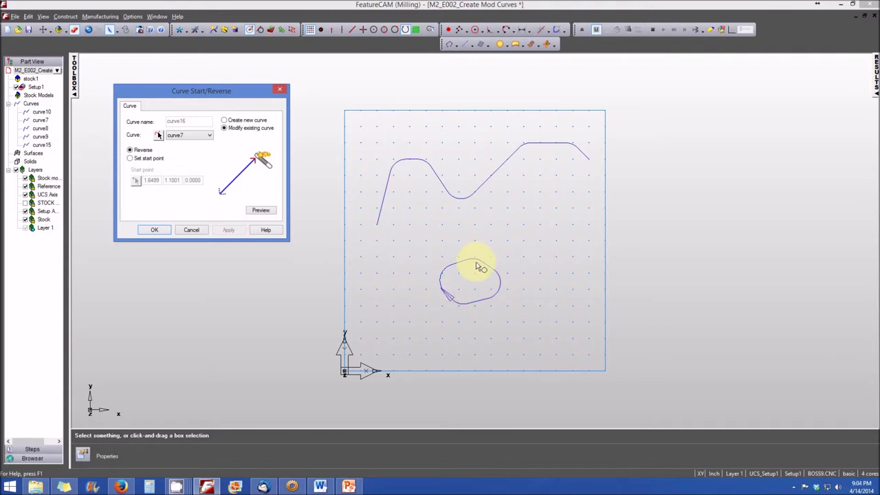
{"action": "left_click", "coordinate": [131, 159]}
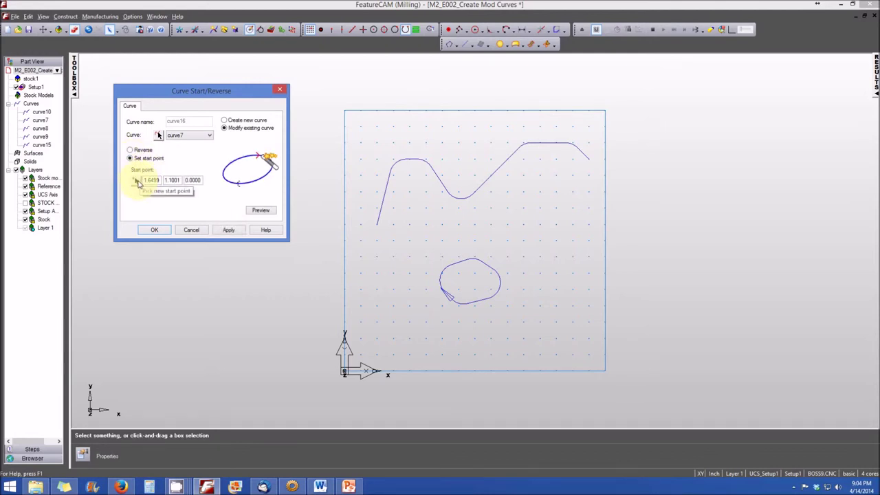
Step: Pick the oval's top at 2.0000, 1.7500 as curve7's new start point and apply it
{"action": "left_click", "coordinate": [137, 181]}
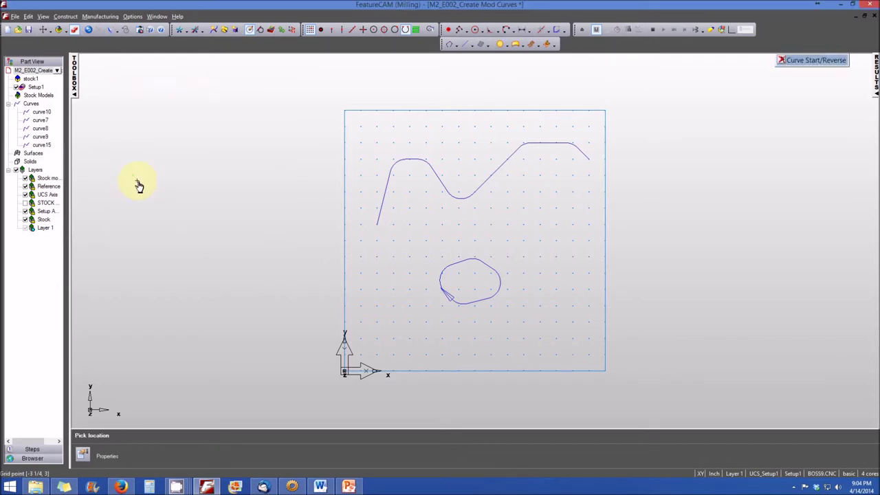
{"action": "left_click", "coordinate": [478, 265]}
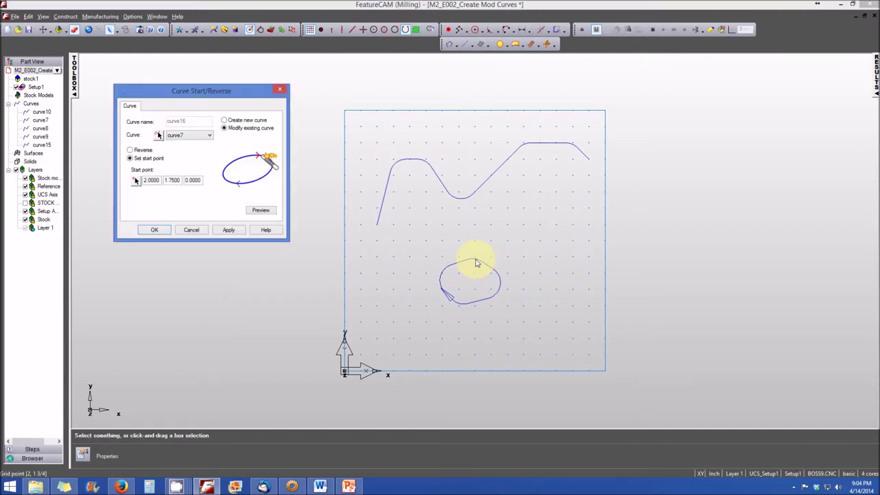
{"action": "left_click", "coordinate": [258, 210]}
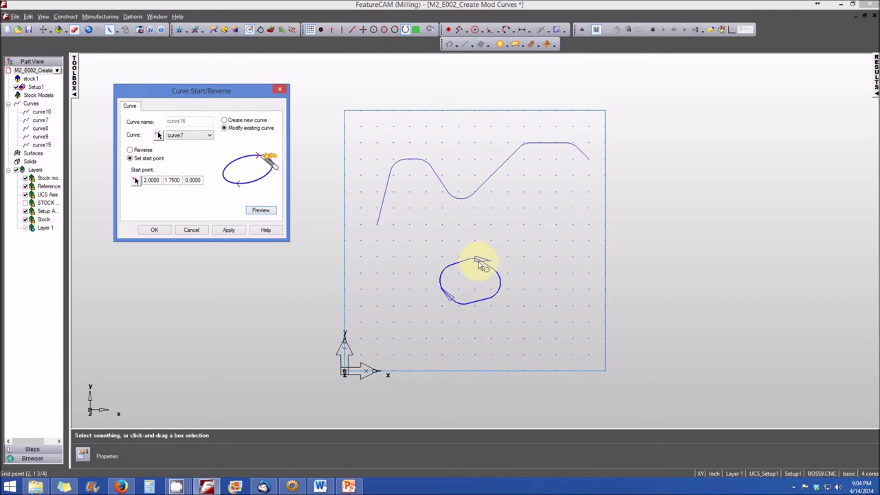
{"action": "left_click", "coordinate": [229, 230]}
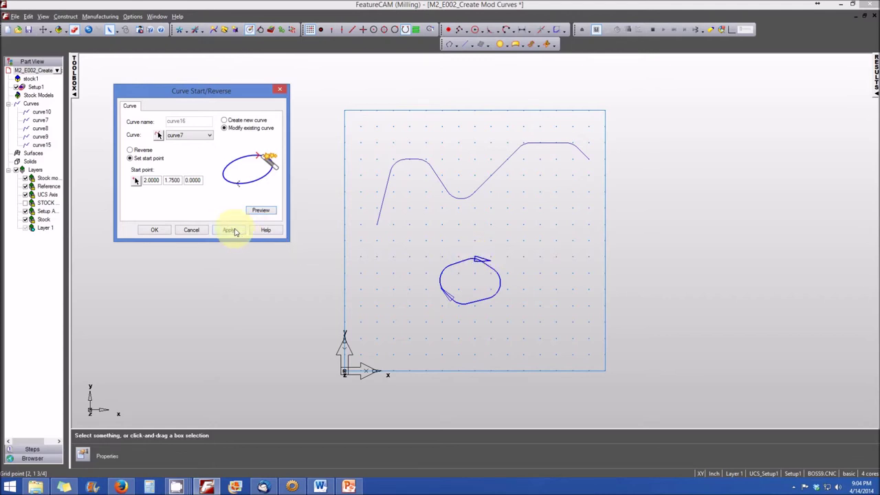
{"action": "left_click", "coordinate": [165, 232]}
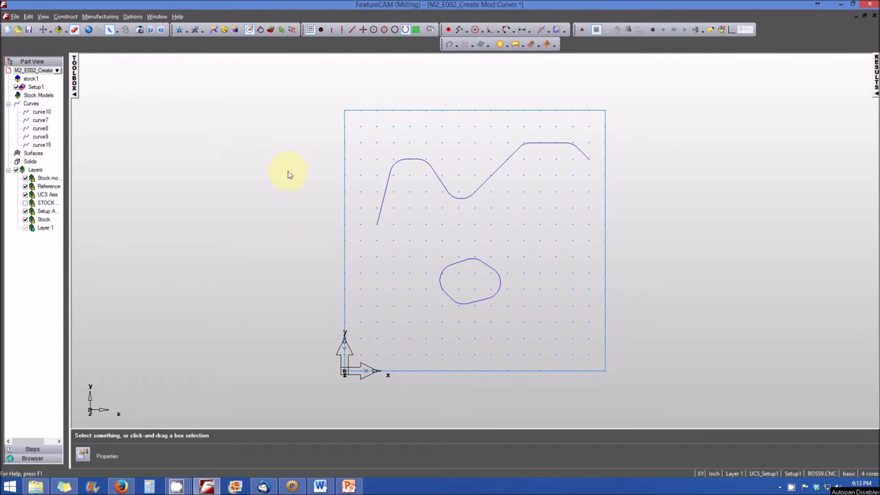
{"action": "left_click", "coordinate": [69, 18]}
Step: Open the Offset Curve dialog with curve15 selected, previewing a 0.2500 offset as curve16
{"action": "mouse_move", "coordinate": [92, 74]}
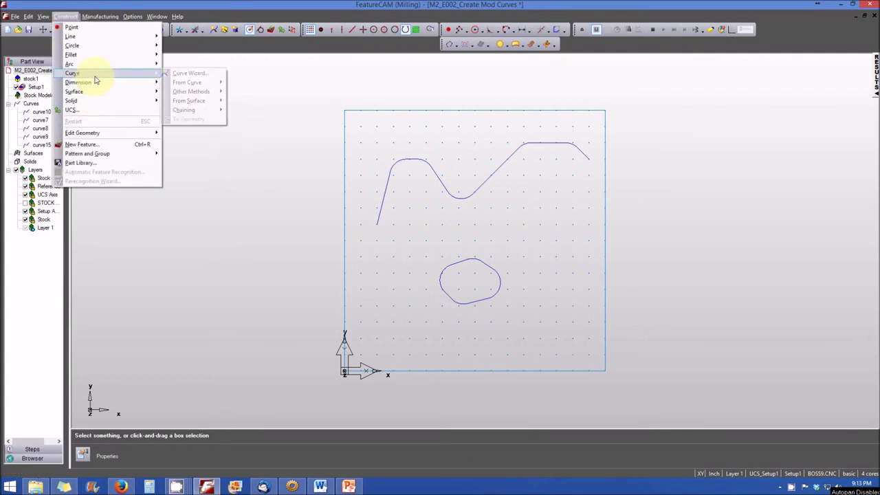
{"action": "mouse_move", "coordinate": [187, 81]}
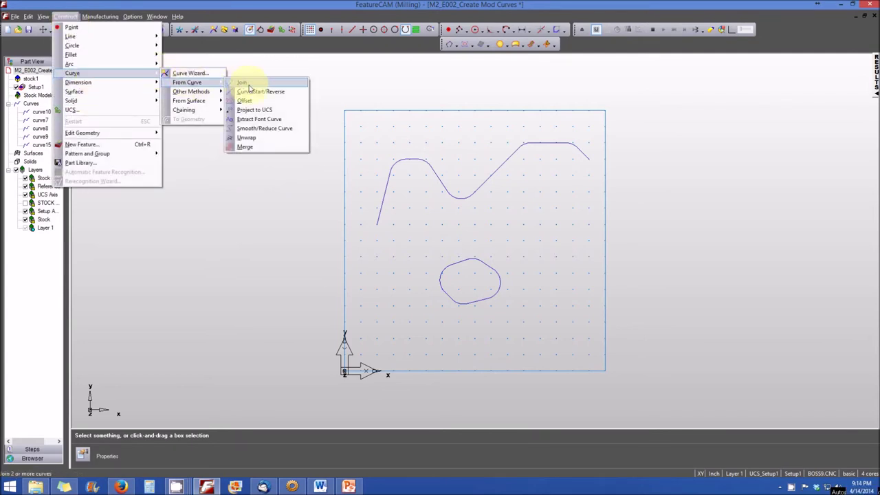
{"action": "left_click", "coordinate": [252, 102]}
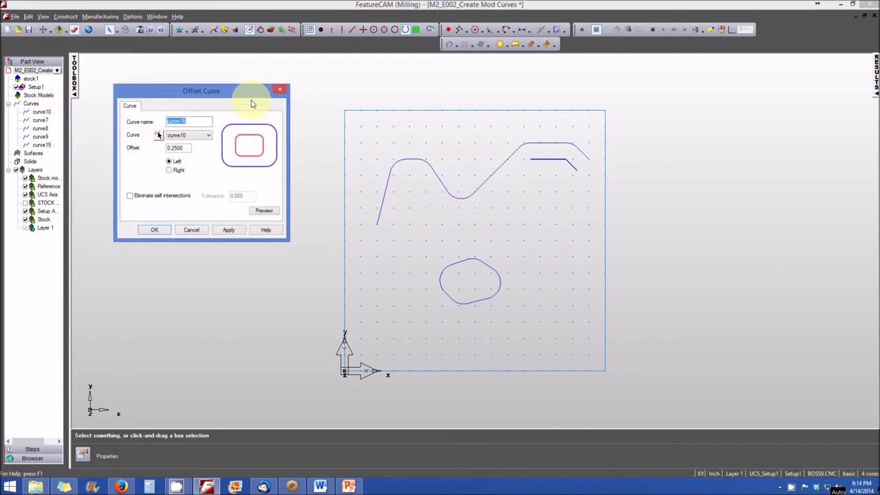
{"action": "left_click_drag", "start_coordinate": [243, 95], "coordinate": [260, 93]}
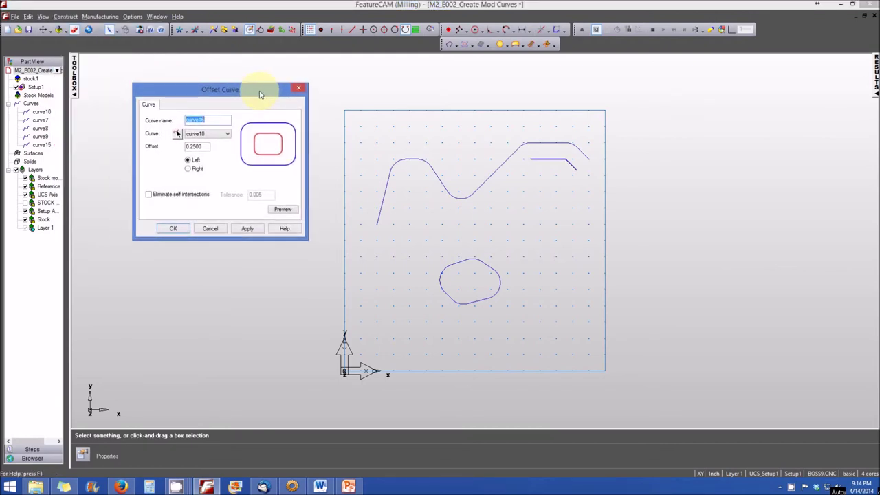
{"action": "left_click", "coordinate": [228, 138]}
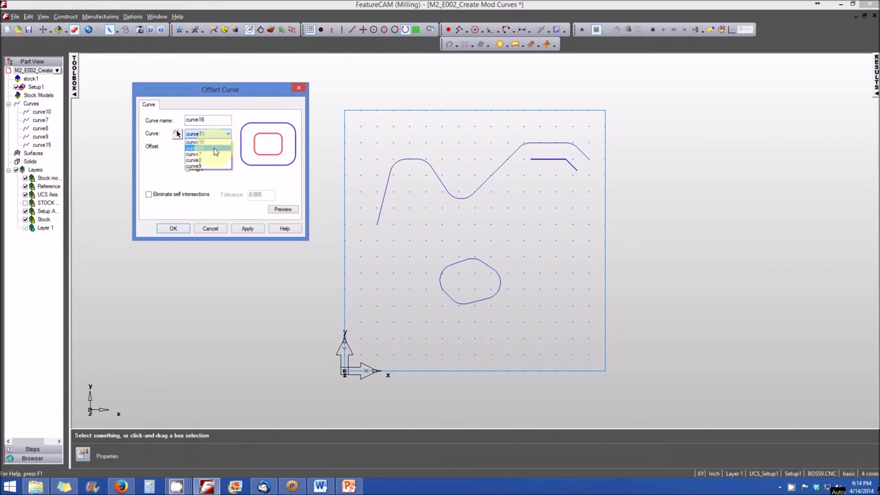
{"action": "left_click", "coordinate": [215, 150]}
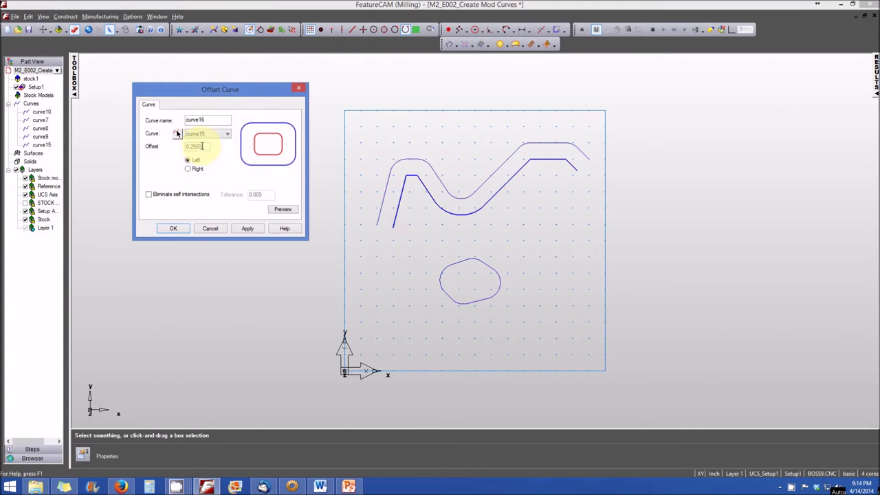
Step: Change the offset to 0.375 on the Right side with self intersections eliminated
{"action": "left_click_drag", "start_coordinate": [202, 146], "coordinate": [165, 149]}
{"action": "type", "text": "375"}
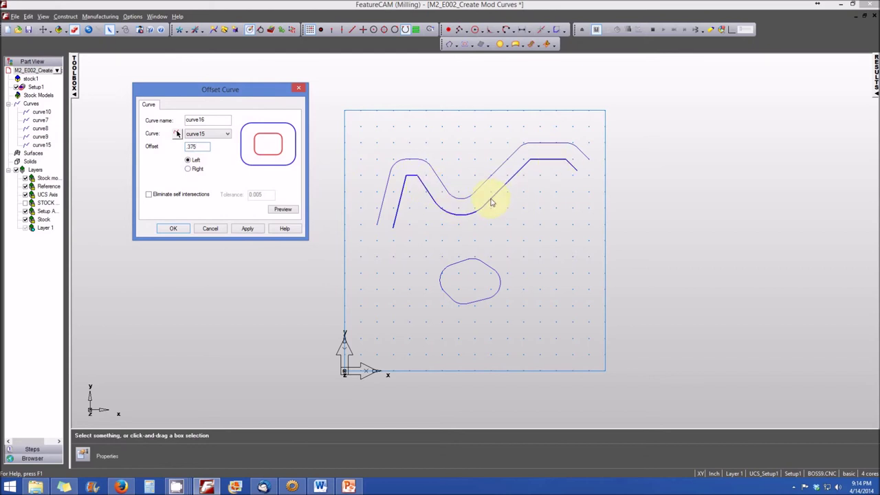
{"action": "left_click", "coordinate": [188, 169]}
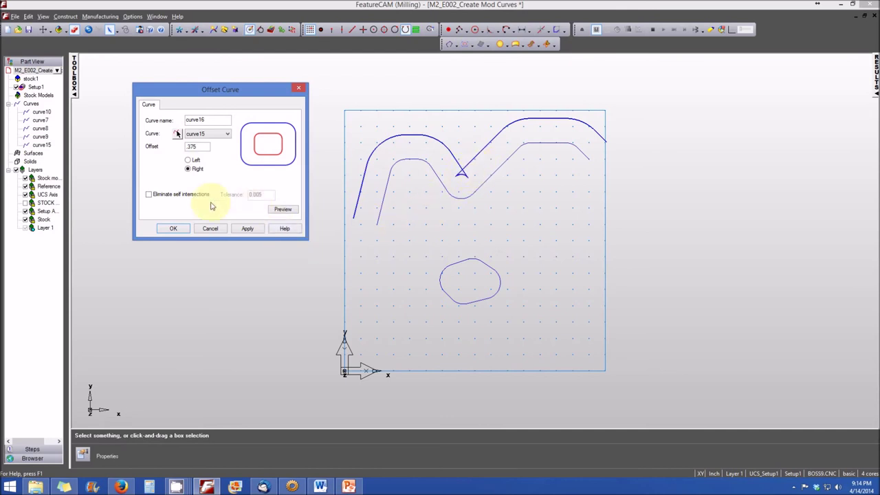
{"action": "left_click", "coordinate": [150, 195]}
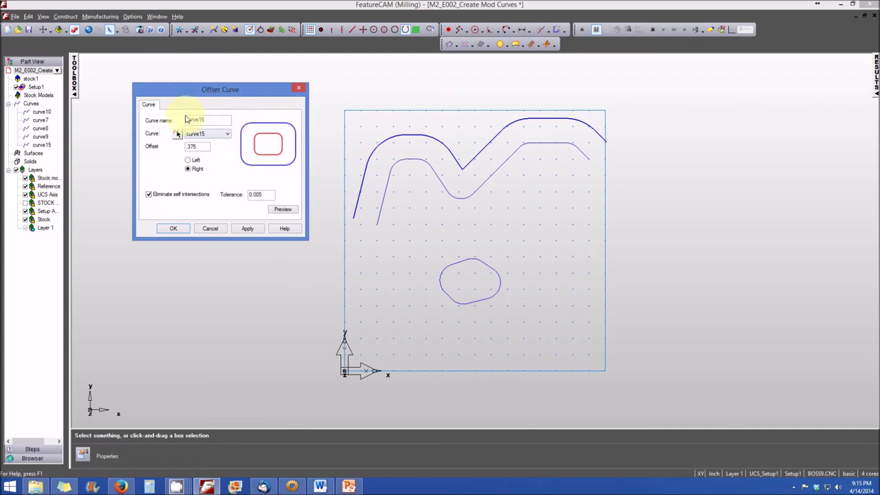
Step: Preview and apply the 0.375 offset of the wavy curve to create curve16, then close Offset Curve
{"action": "left_click", "coordinate": [269, 209]}
{"action": "left_click", "coordinate": [254, 228]}
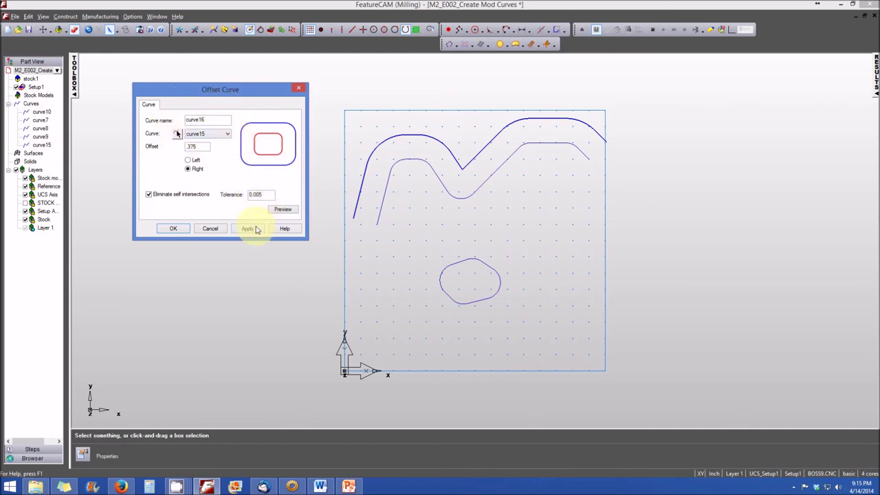
{"action": "left_click", "coordinate": [180, 235]}
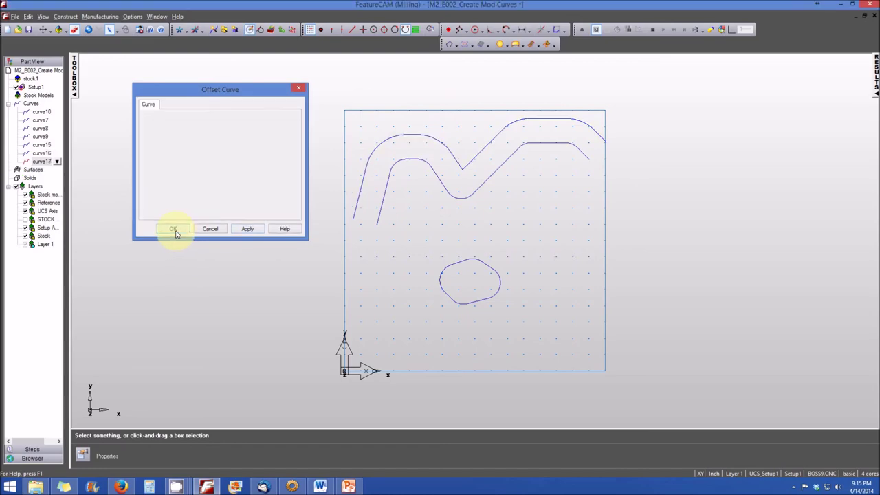